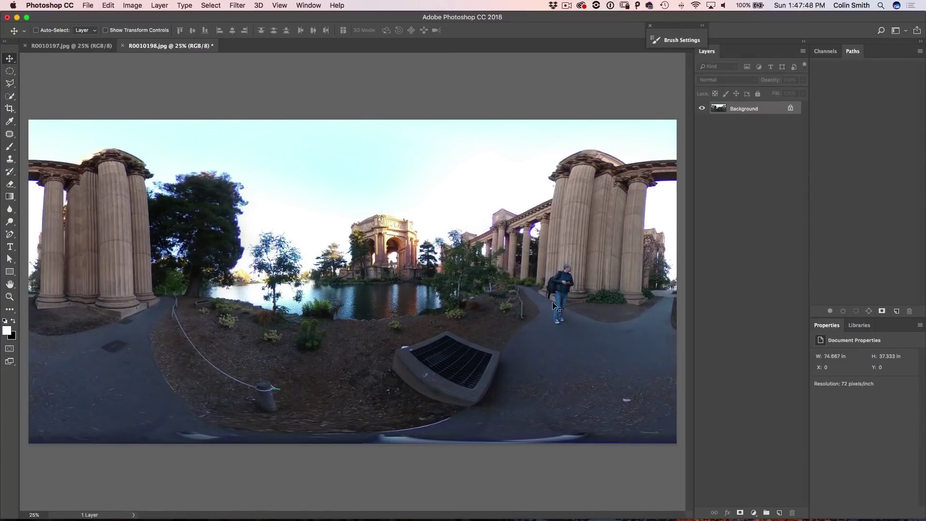
Step: Switch to the R0010197.jpg shot, where the person stands on the left
left_click(80, 47)
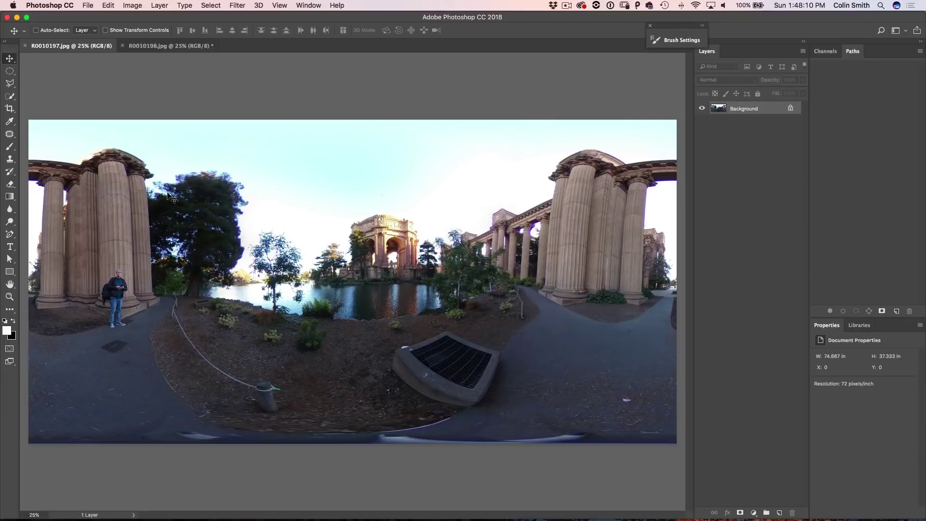
Step: Open the 3D menu for the R0010197.jpg panorama
left_click(259, 5)
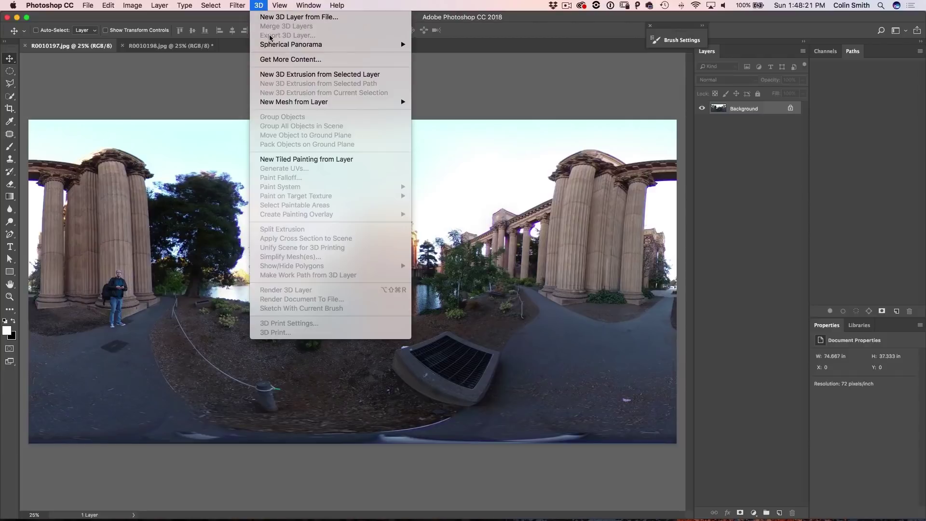
Step: Make a spherical panorama layer from R0010197.jpg, declining the switch to the 3D workspace
mouse_move(273, 45)
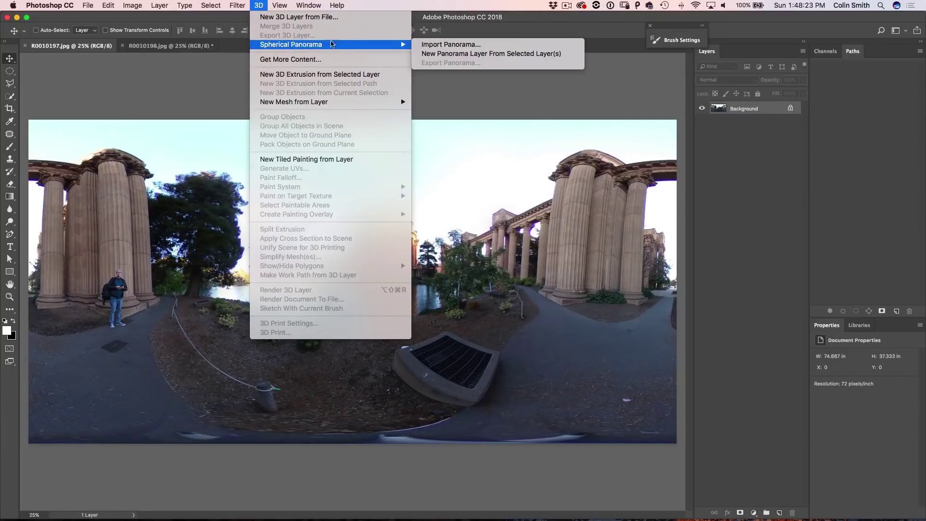
left_click(456, 54)
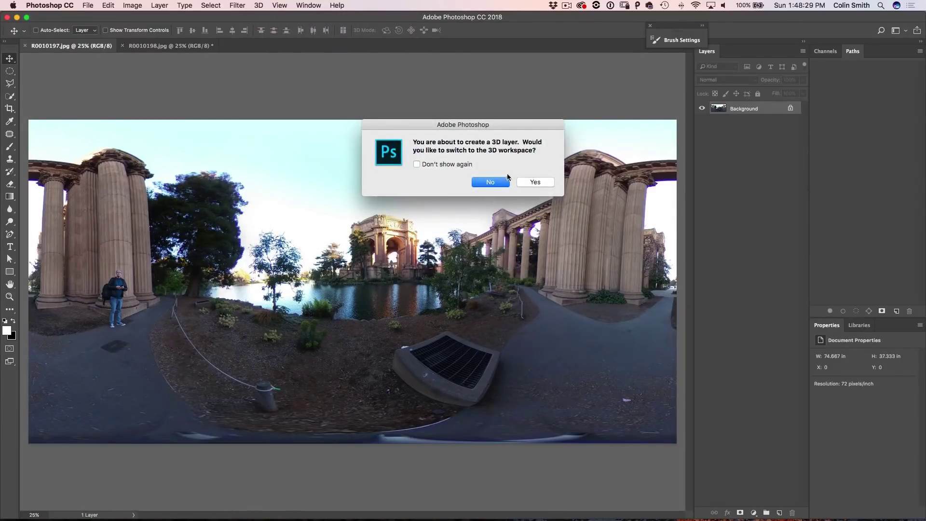
left_click(491, 183)
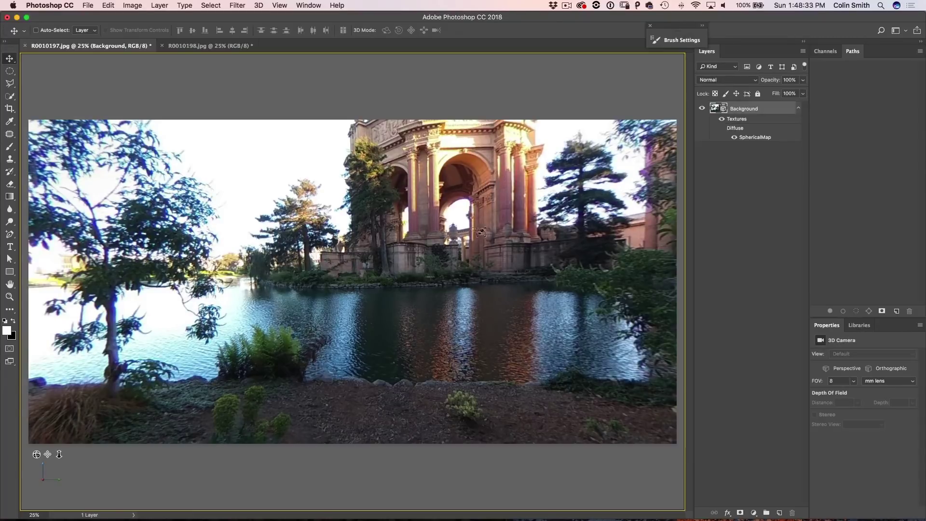
Step: Orbit the panorama toward the columns and open the SphericalMap texture as Layer 01.psb
left_click_drag(536, 258, 77, 279)
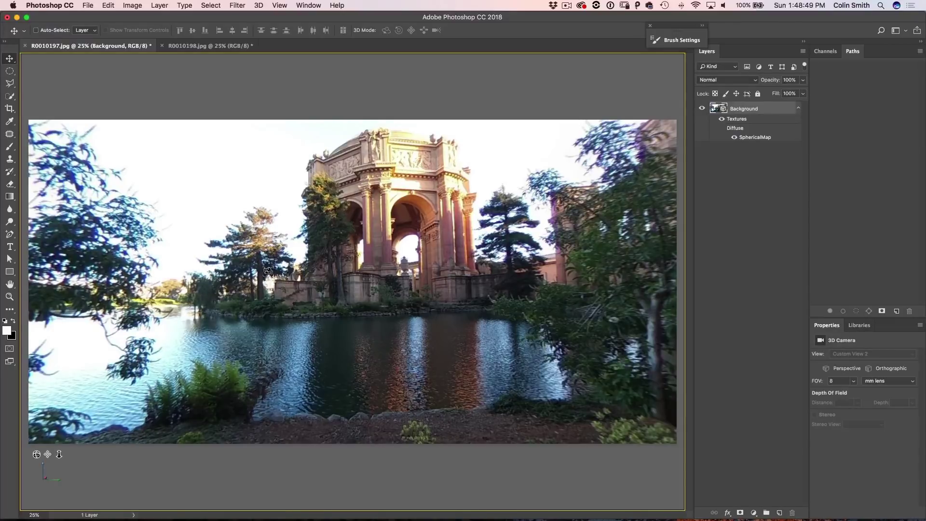
double_click(757, 138)
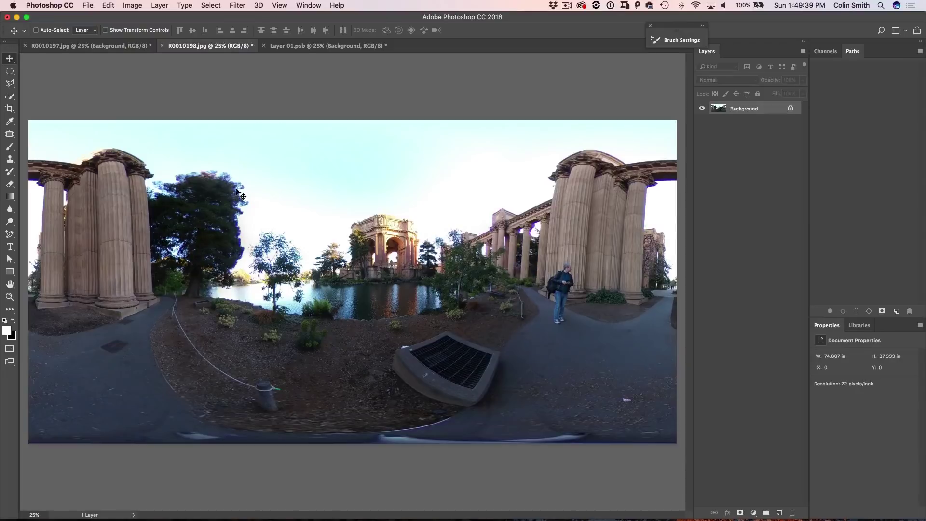
Step: Drag the R0010198.jpg panorama into Layer 01.psb as a new Layer 1
left_click_drag(182, 178, 304, 47)
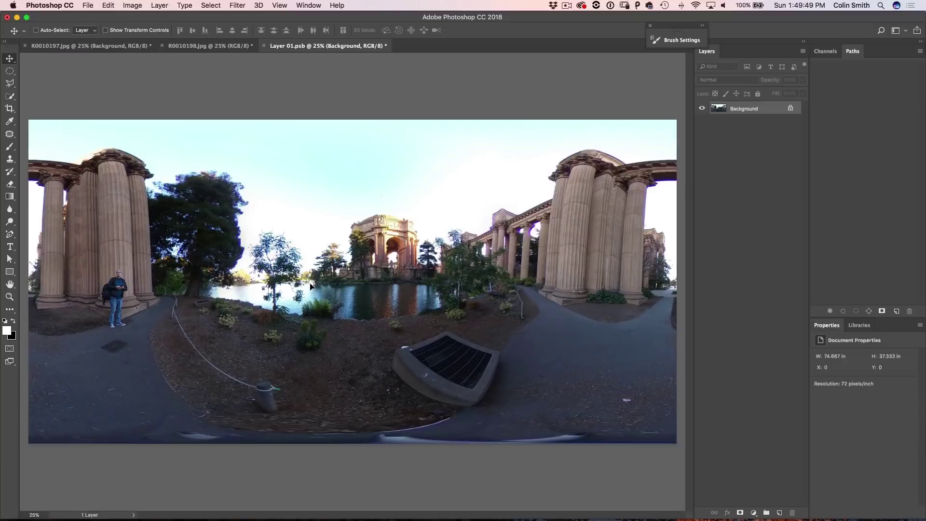
left_click_drag(310, 286, 311, 286)
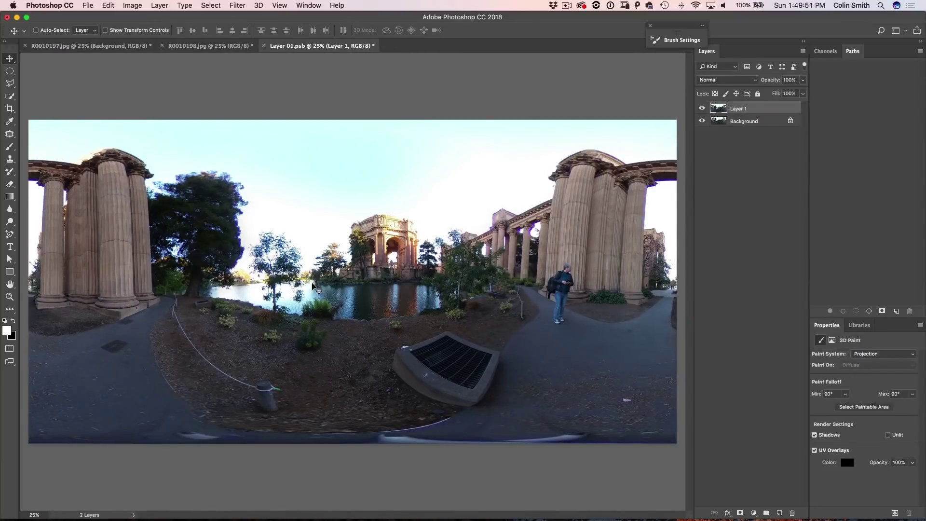
Step: Toggle Layer 1 on and off to compare both shots, then add a white layer mask
left_click(702, 109)
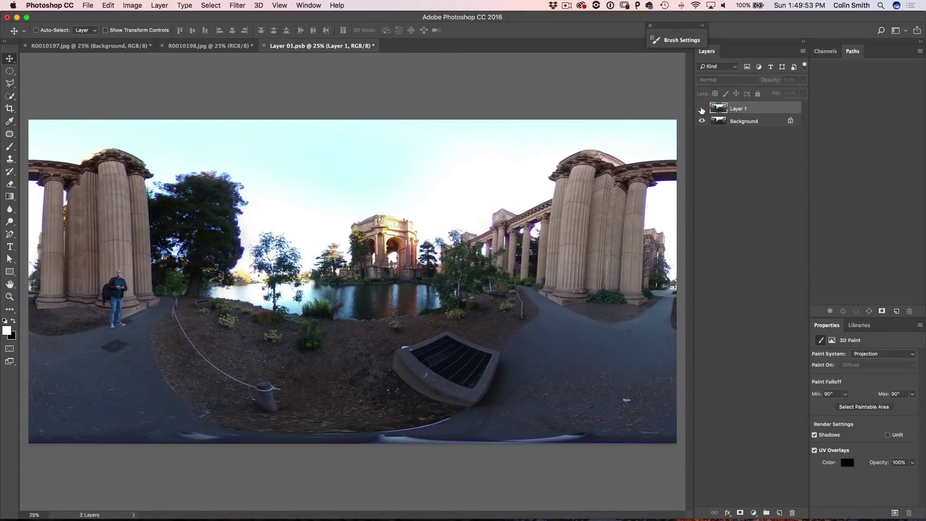
left_click(702, 109)
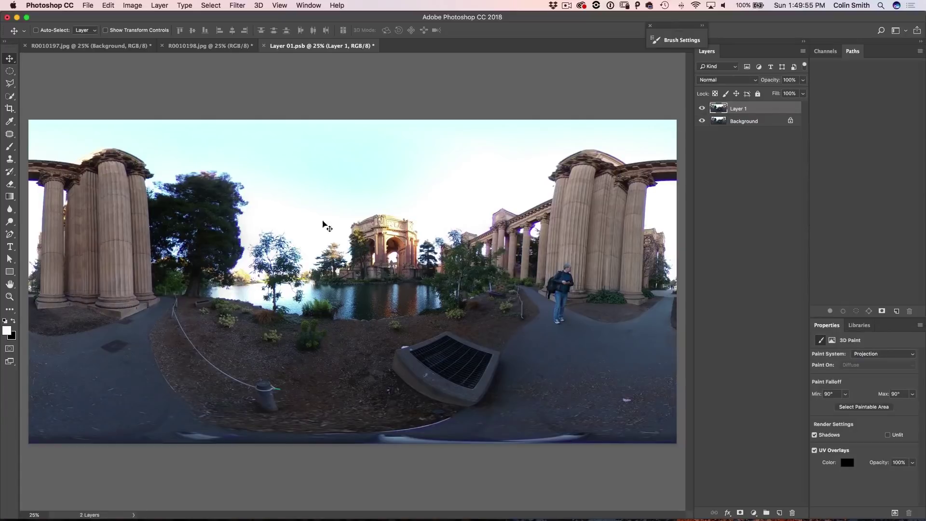
left_click(702, 108)
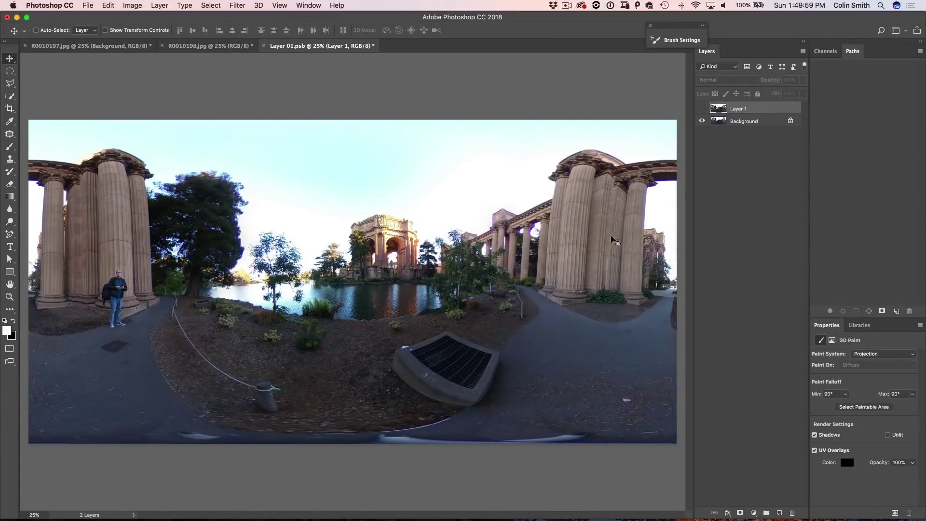
left_click(702, 109)
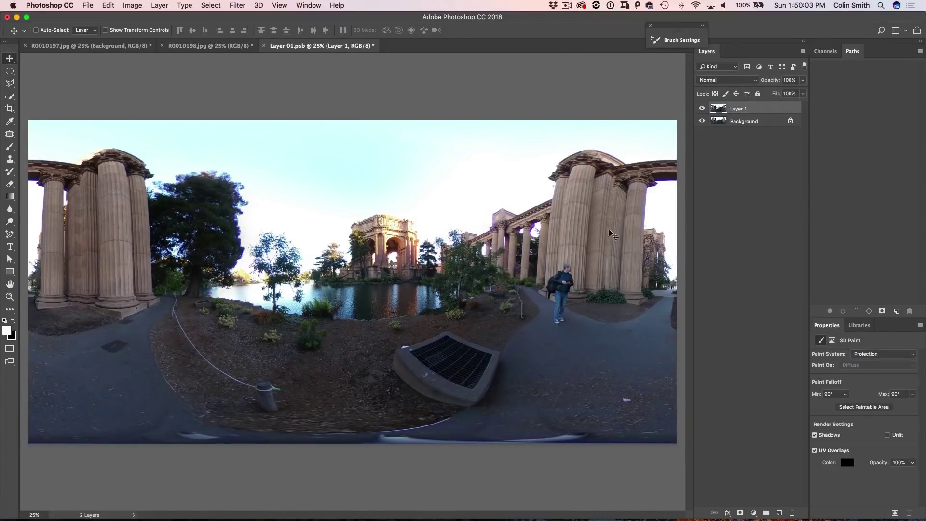
left_click(702, 108)
left_click(702, 109)
left_click(741, 513)
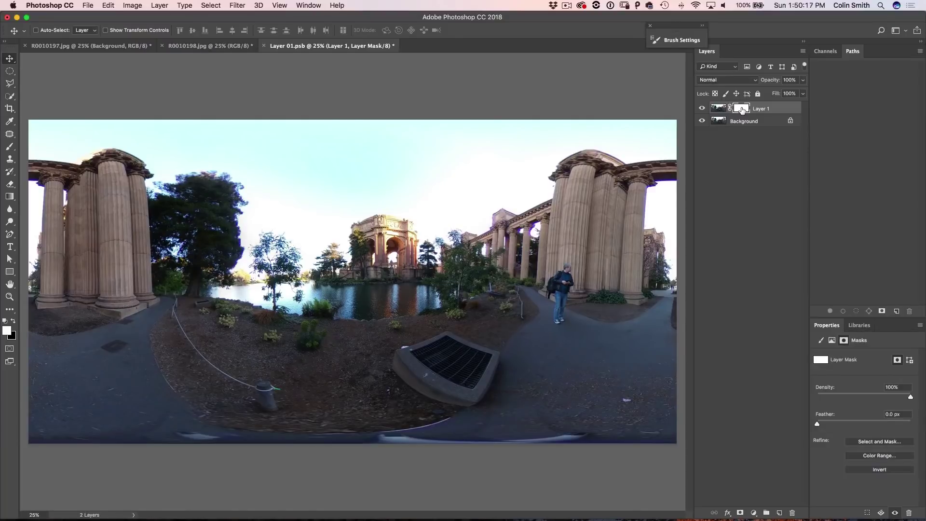
Step: Paint the person out of Layer 1's mask with a black size-600 brush and save
key("x")
mouse_move(9, 146)
left_mouse_down()
mouse_move(36, 155)
mouse_move(42, 146)
left_mouse_up()
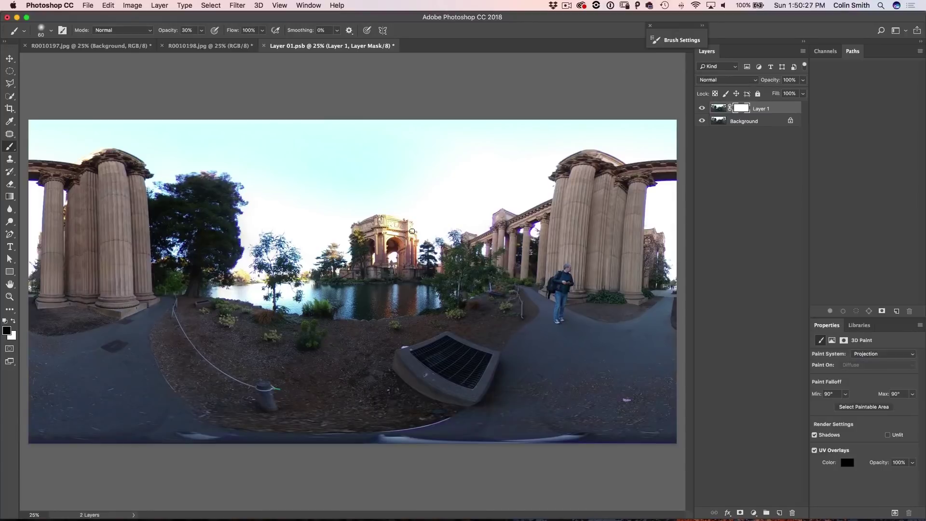
key("bracketright")
key("bracketright")
key("bracketright")
key("bracketright")
key("bracketright")
key("bracketright")
key("bracketright")
key("bracketright")
key("bracketright")
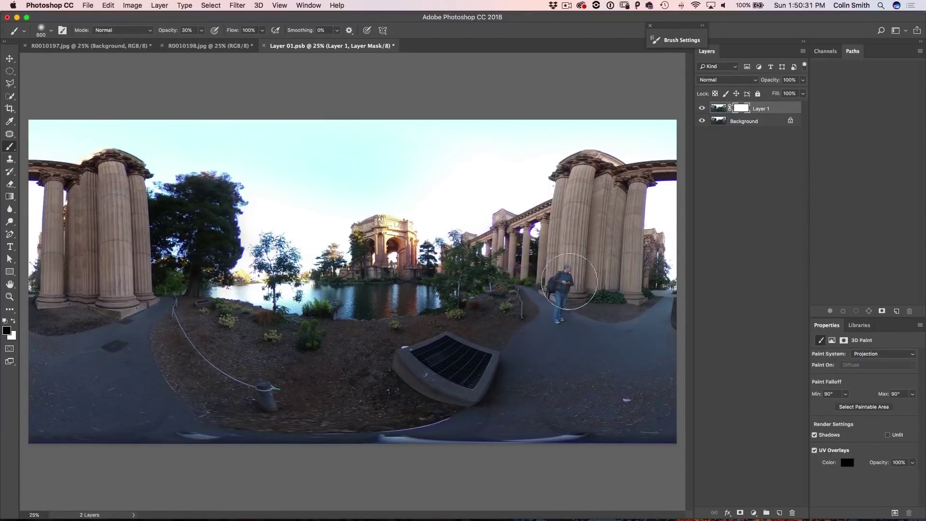
left_click_drag(170, 32, 285, 35)
mouse_move(539, 271)
left_mouse_down()
mouse_move(559, 279)
mouse_move(566, 256)
mouse_move(558, 320)
left_mouse_up()
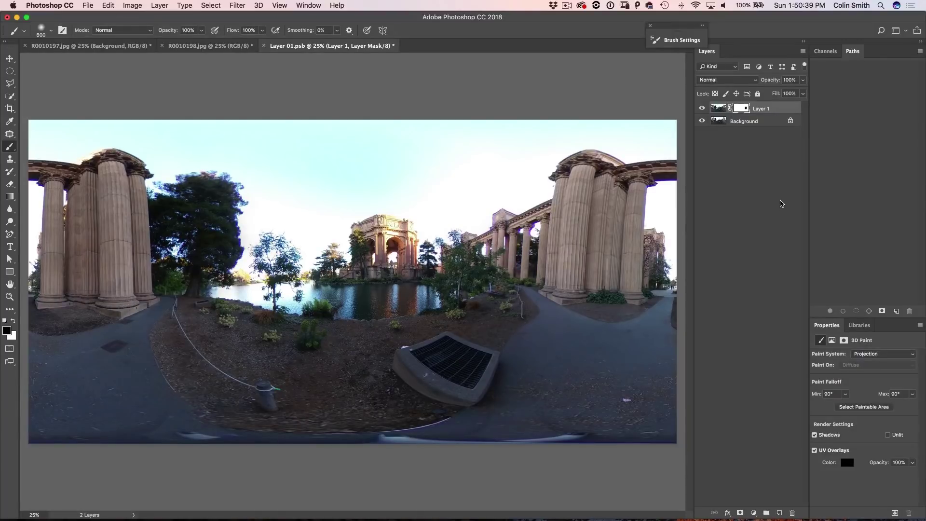
key("super+s")
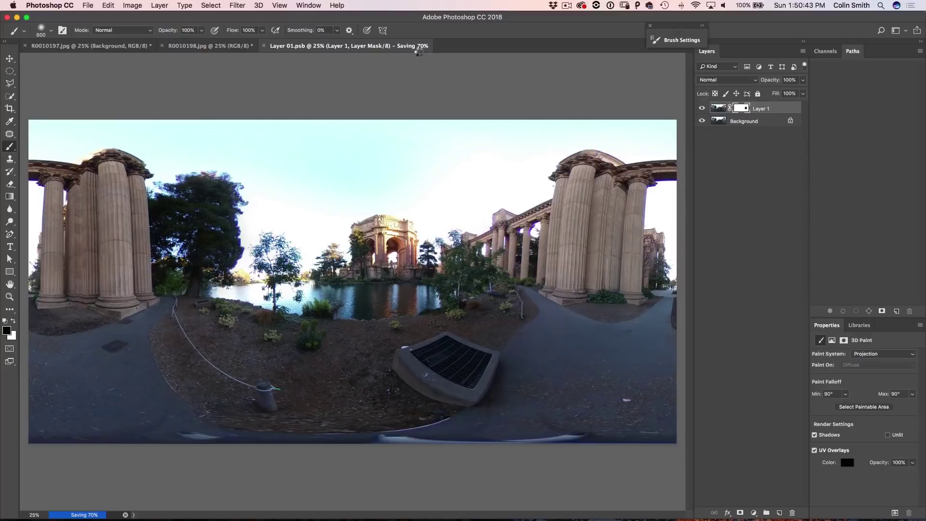
Step: Close Layer 01.psb and orbit the R0010197.jpg panorama to check the columns and garden path
left_click(265, 47)
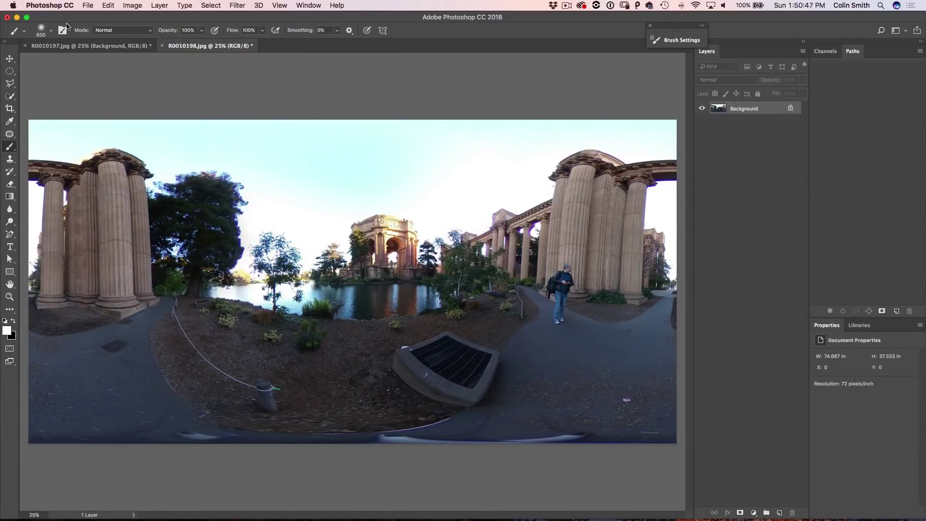
left_click(79, 46)
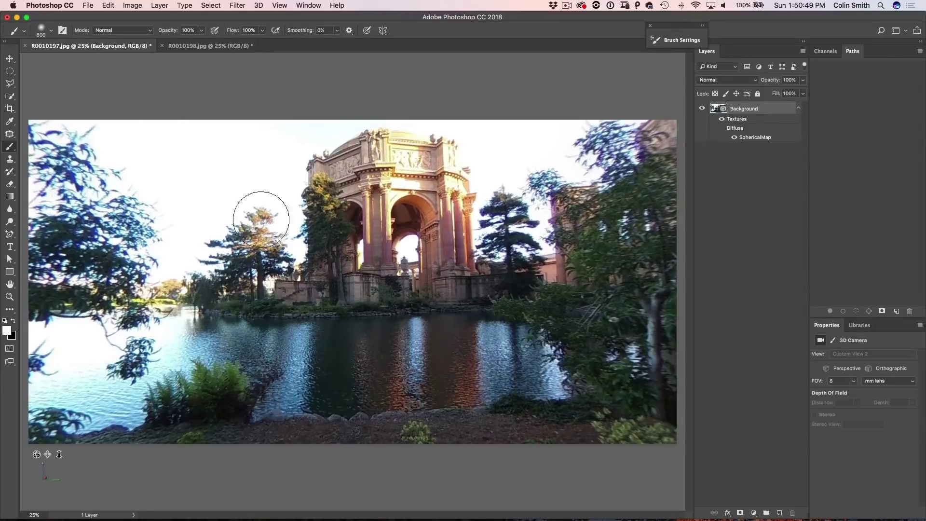
left_click(9, 59)
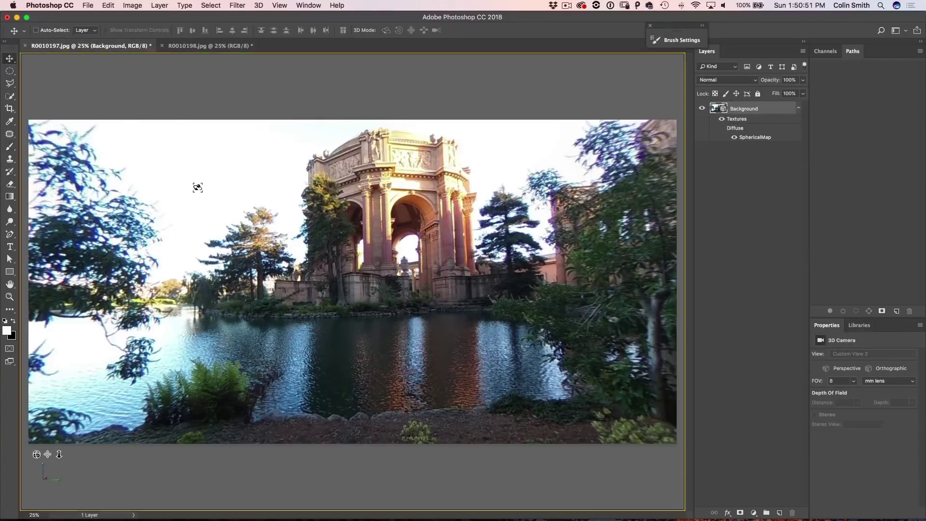
left_click_drag(519, 296, 435, 293)
left_click_drag(492, 302, 398, 313)
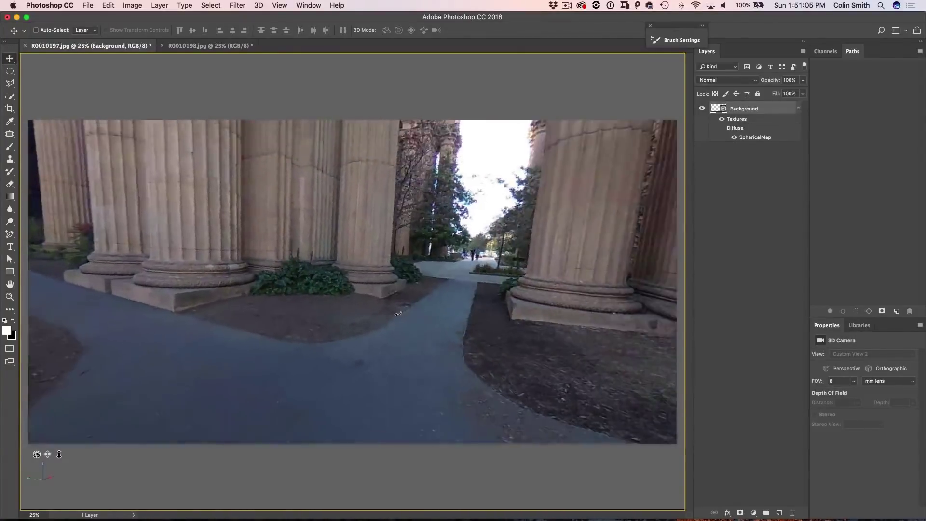